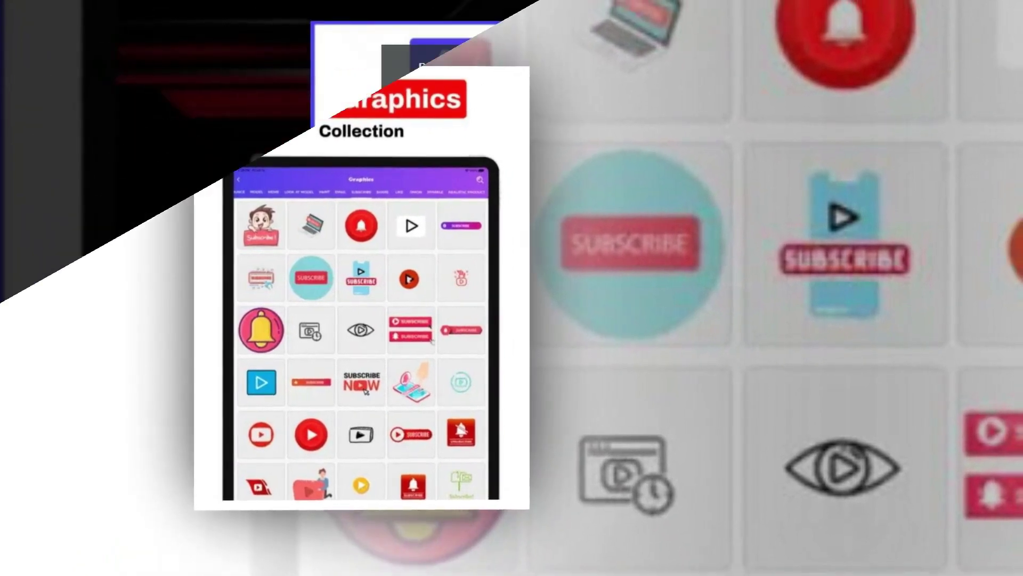
key("F11")
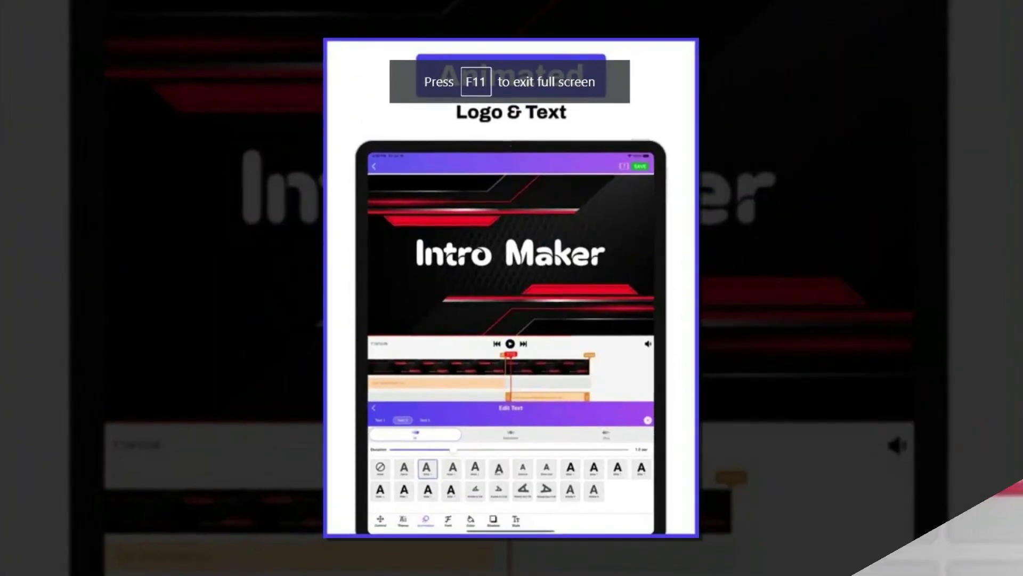